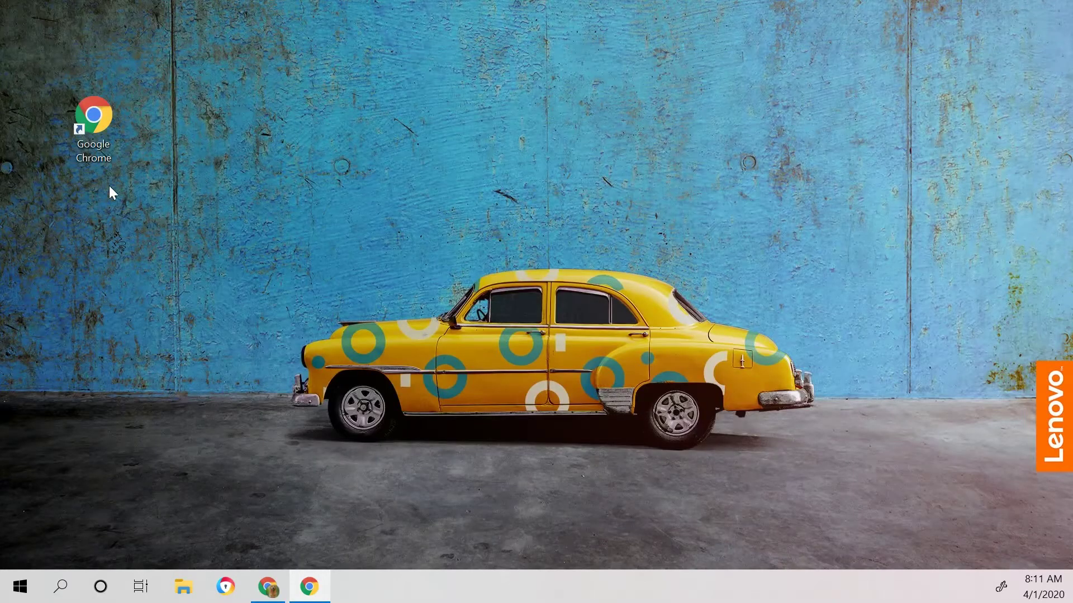
Step: Launch Chrome and go to clever.cusd.com for the Clovis Unified Clever log-in page
double_click(98, 111)
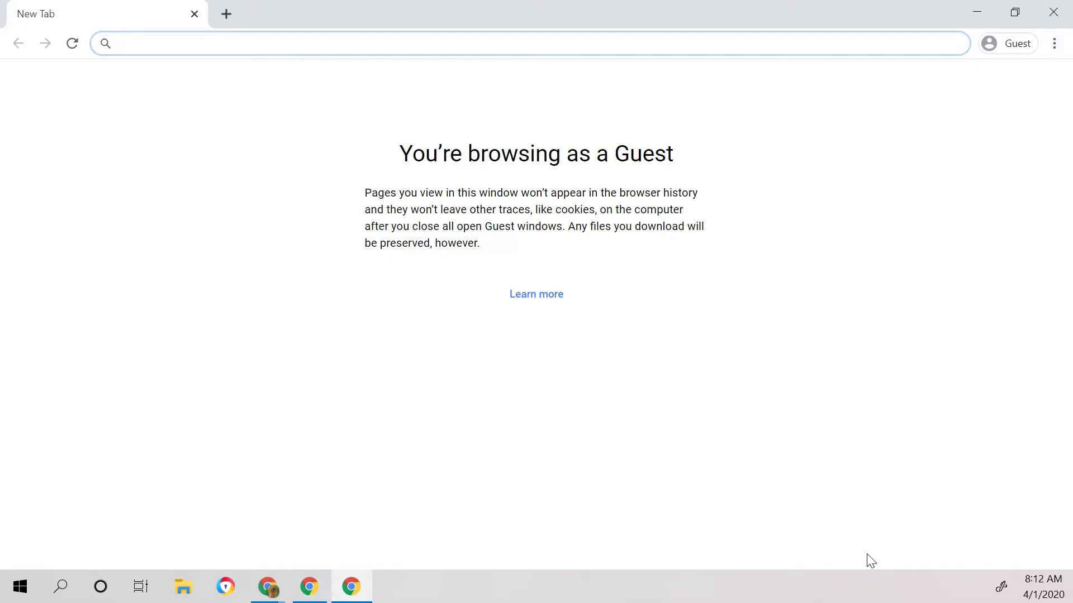
type("clev")
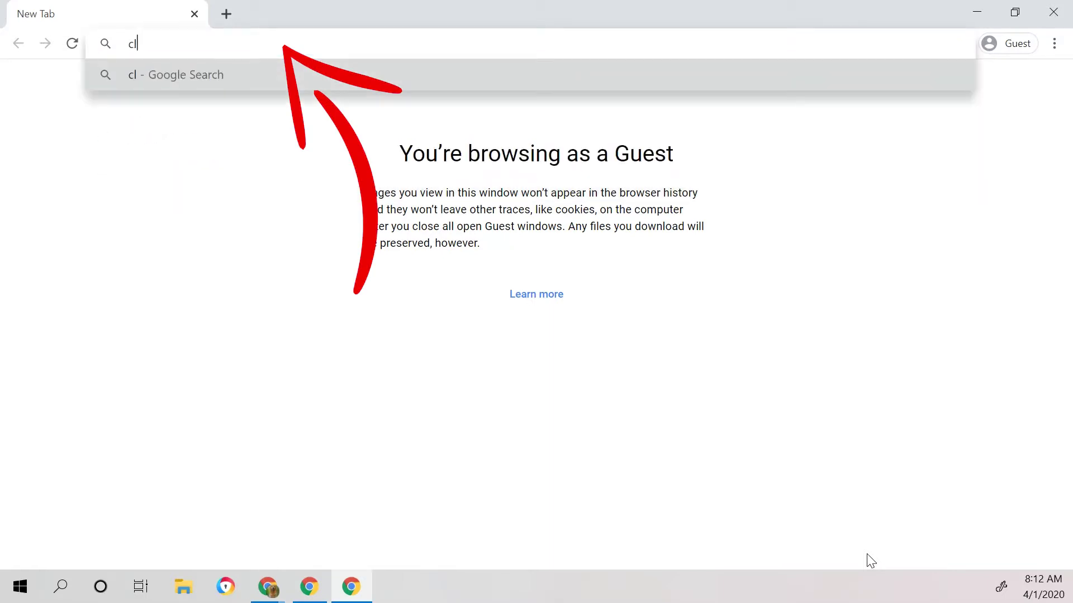
type("er")
type(".cusd")
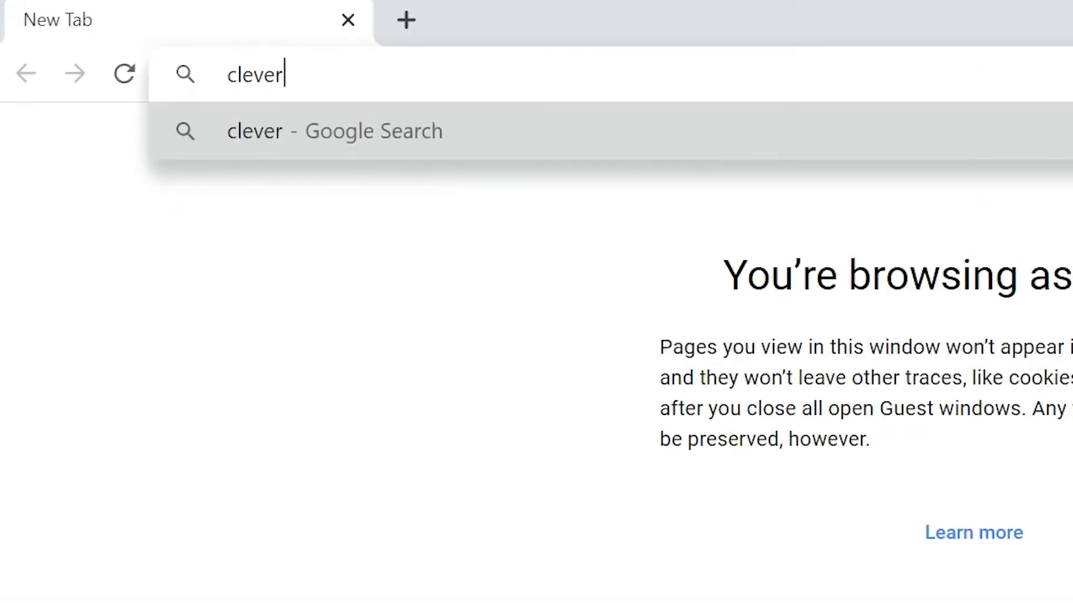
type(".com|")
key("Return")
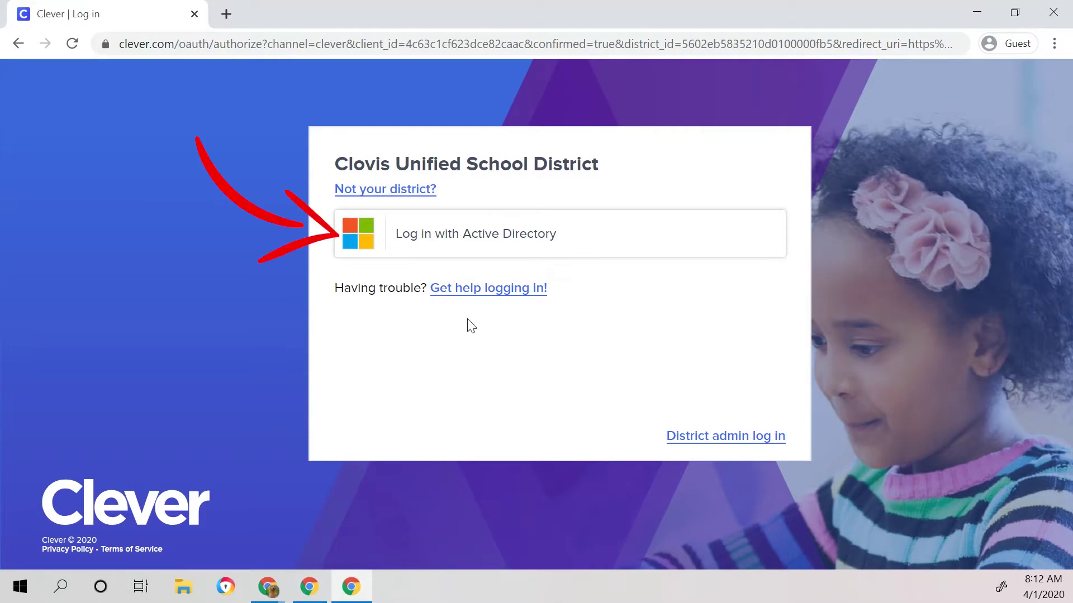
Step: Sign in through Active Directory with the student's username and password
left_click(369, 238)
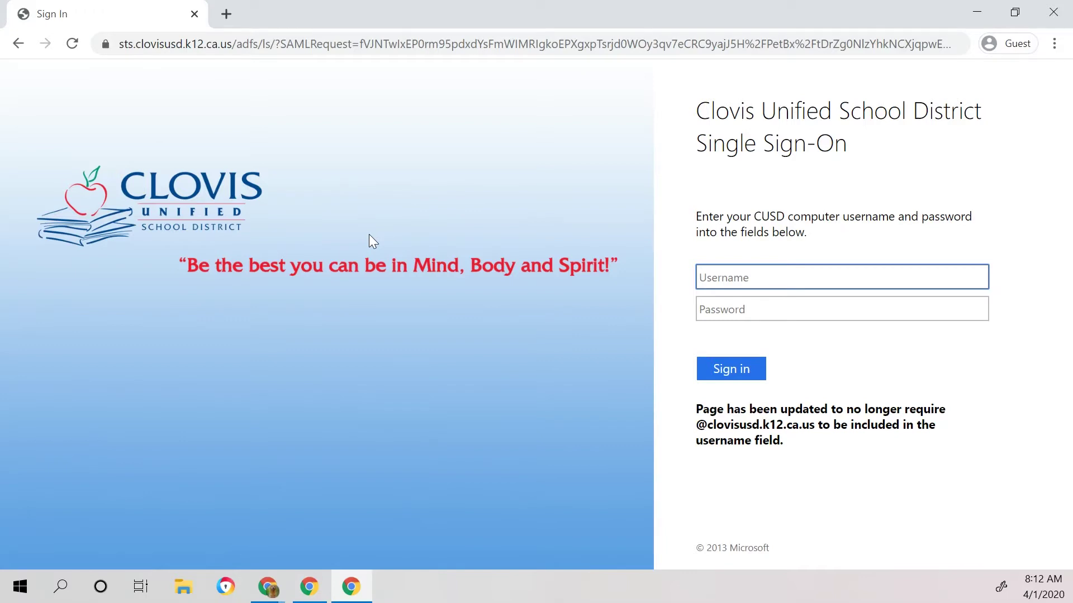
type("mickeymouse001")
left_click(735, 310)
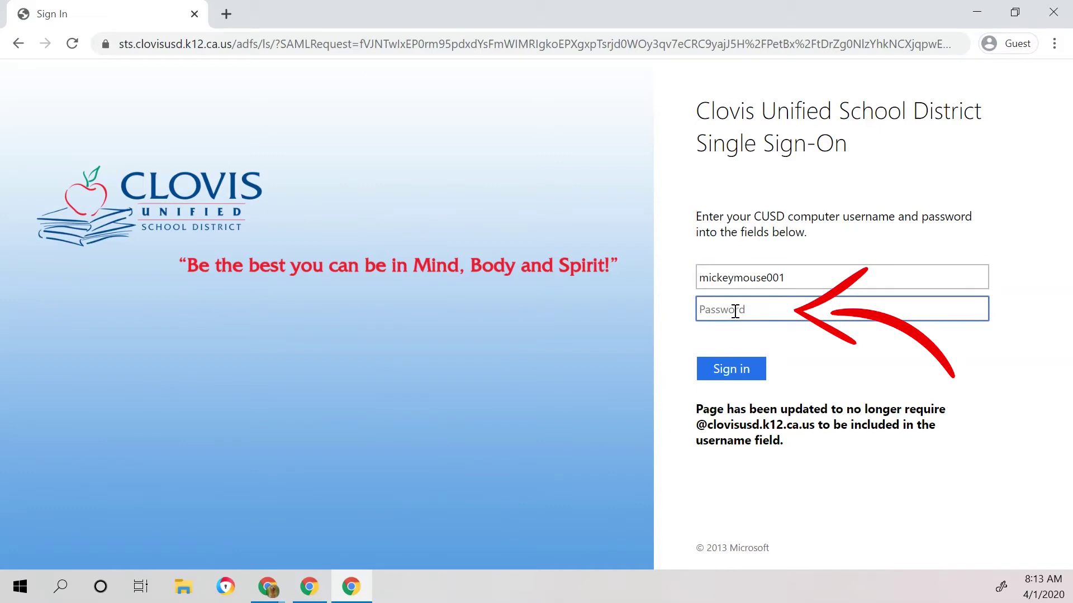
type("••••••••••••••••")
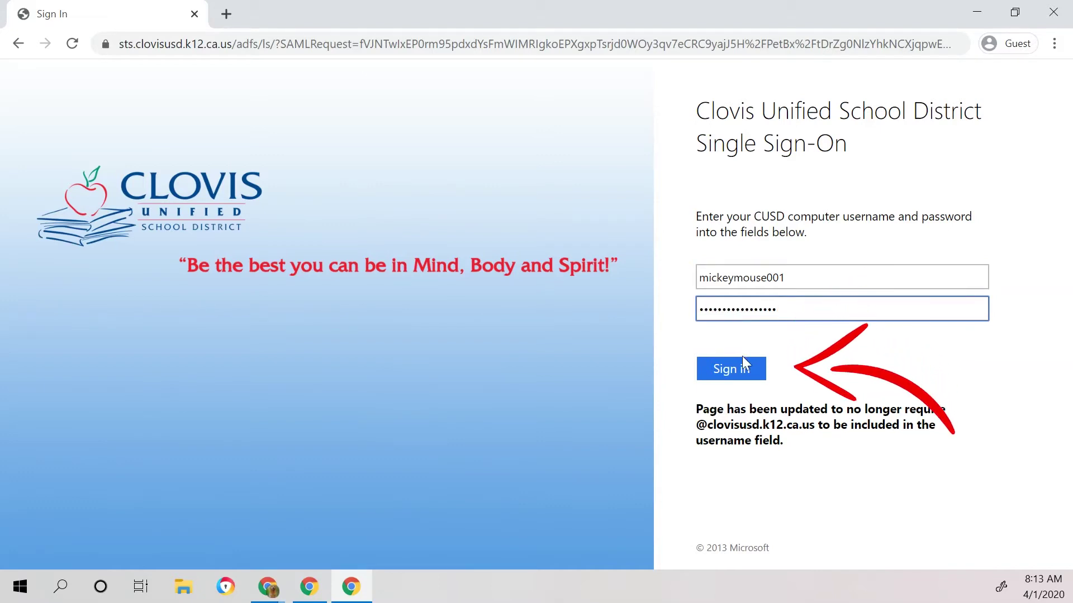
left_click(743, 373)
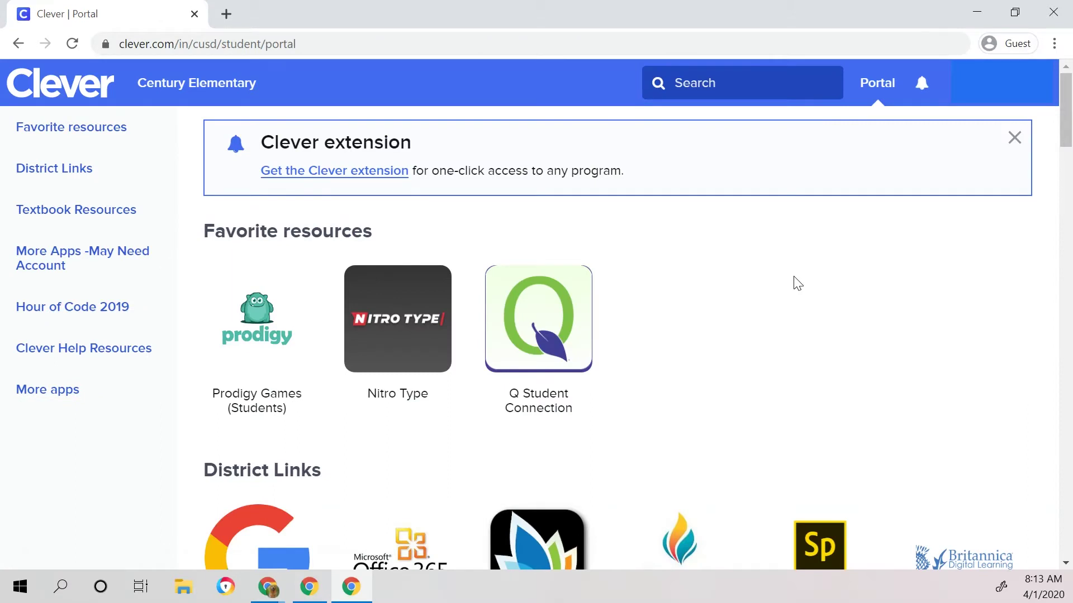
scroll(797, 283, "down", 2)
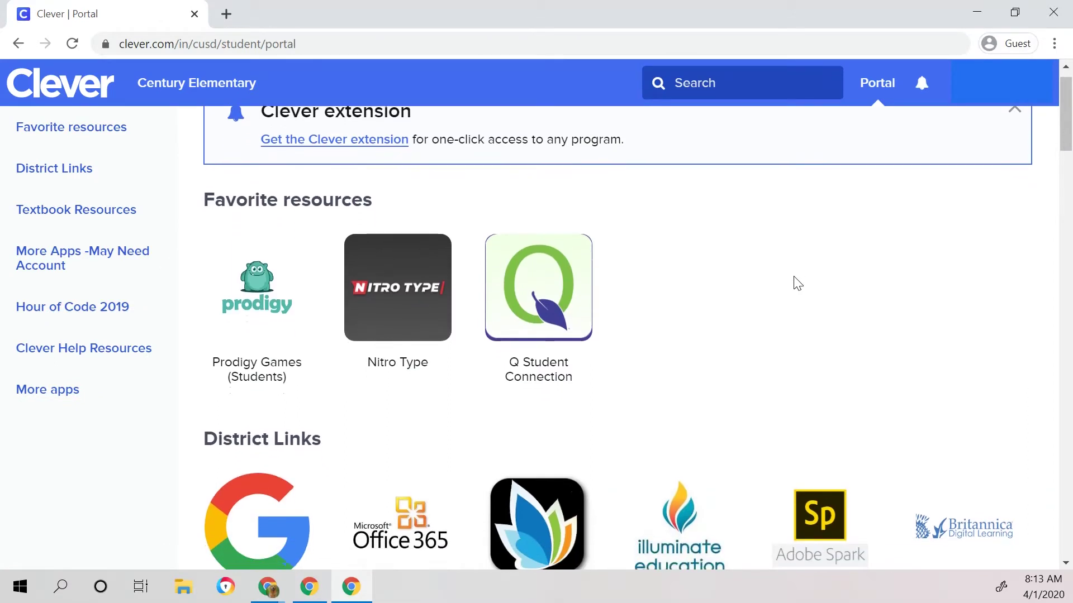
scroll(797, 283, "down", 2)
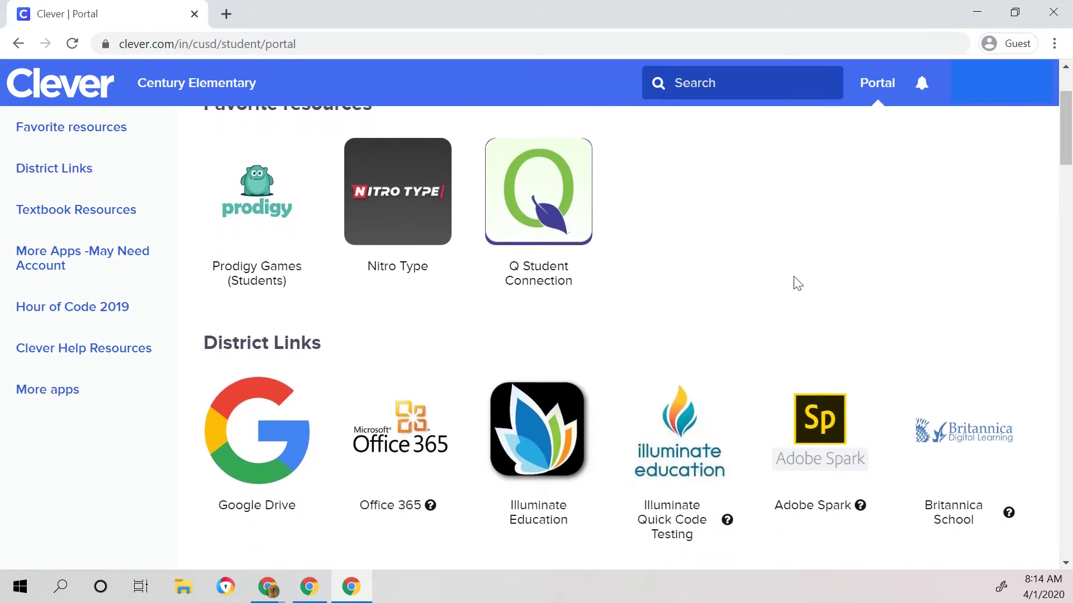
scroll(798, 283, "down", 2)
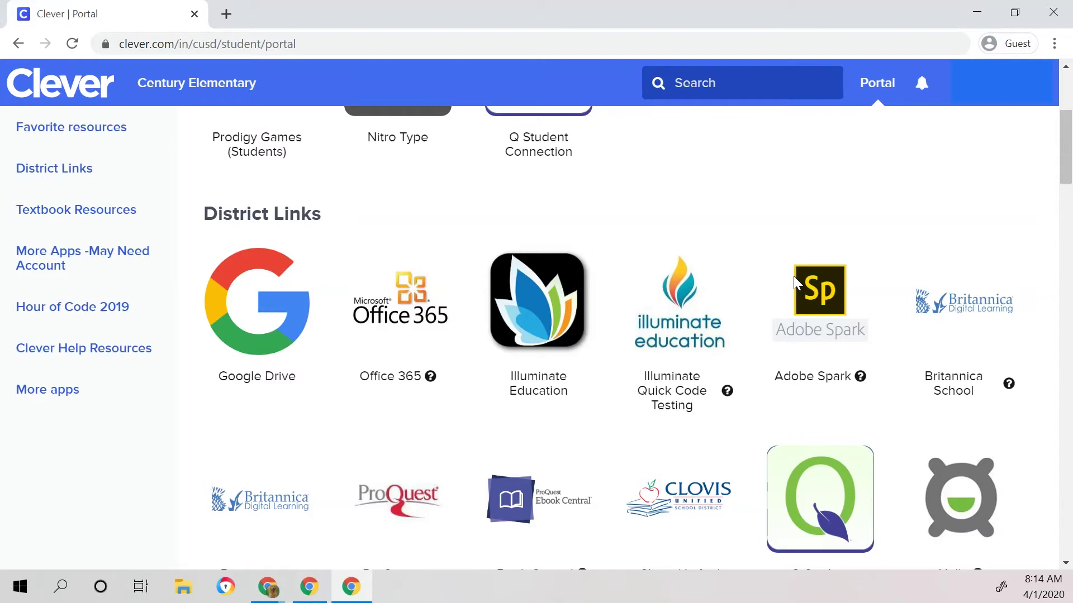
mouse_move(1007, 390)
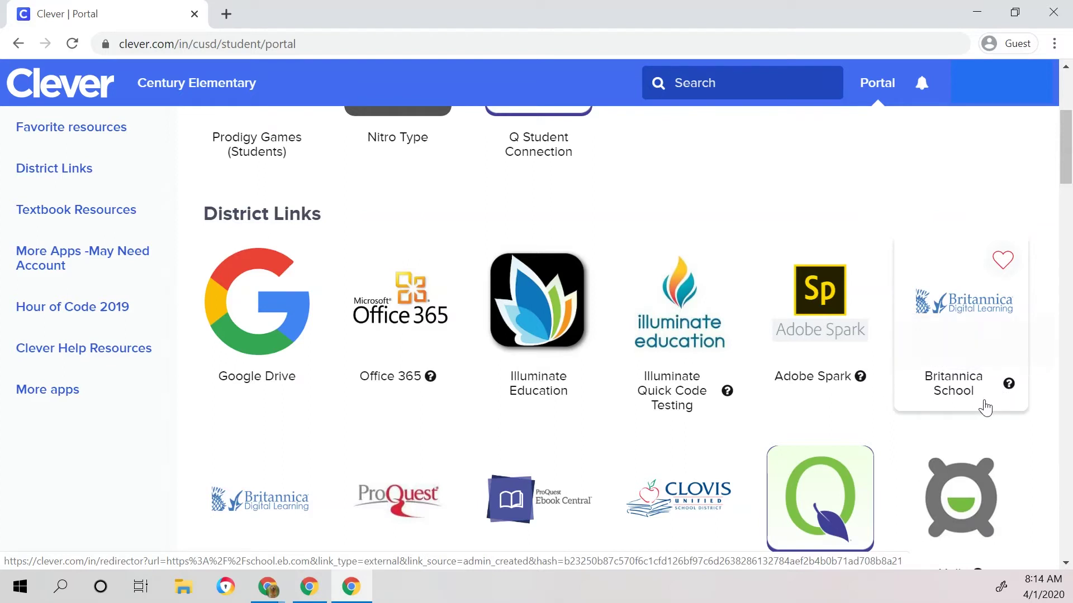
mouse_move(860, 377)
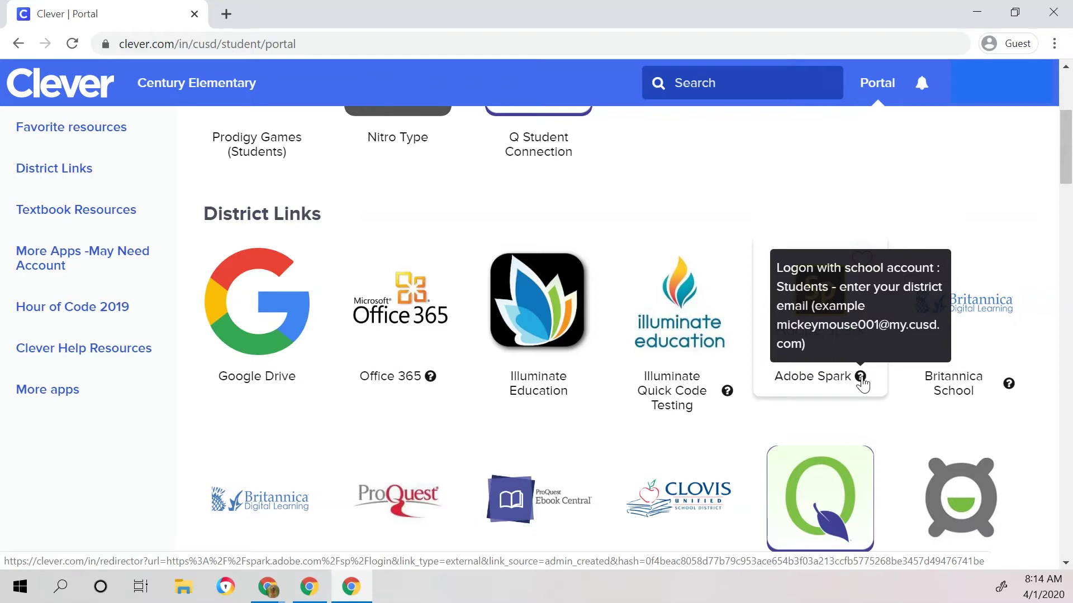
scroll(747, 441, "down", 2)
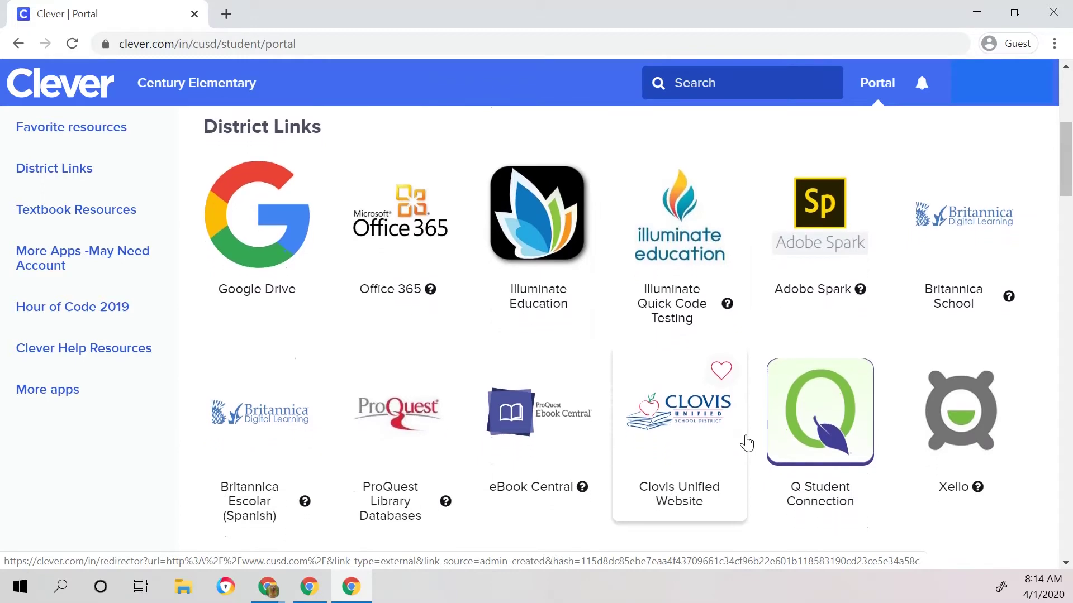
scroll(747, 443, "down", 1)
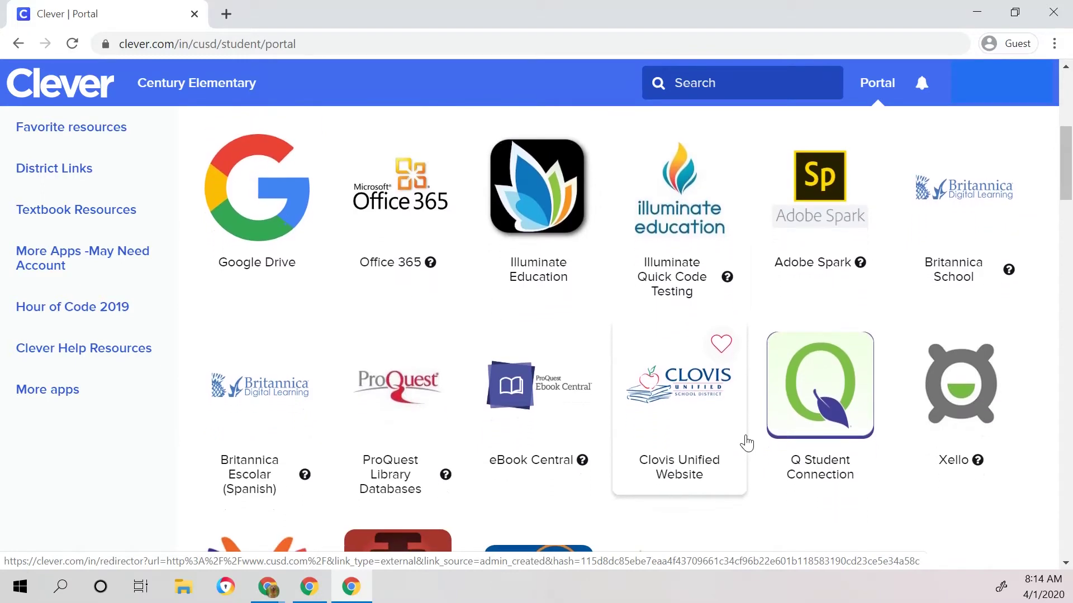
scroll(747, 443, "down", 6)
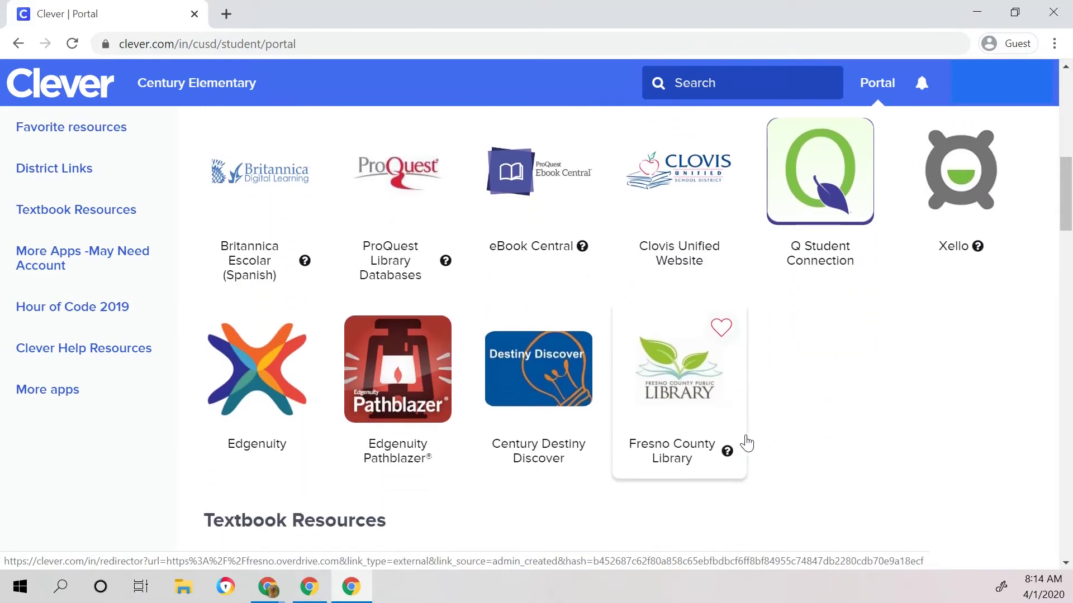
scroll(747, 443, "down", 7)
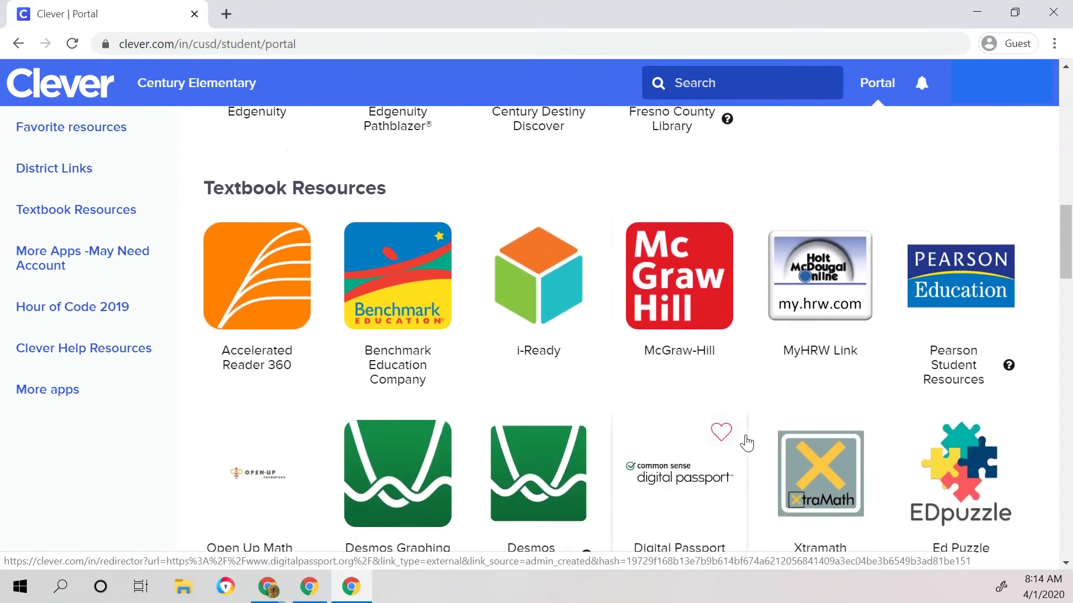
scroll(747, 443, "down", 7)
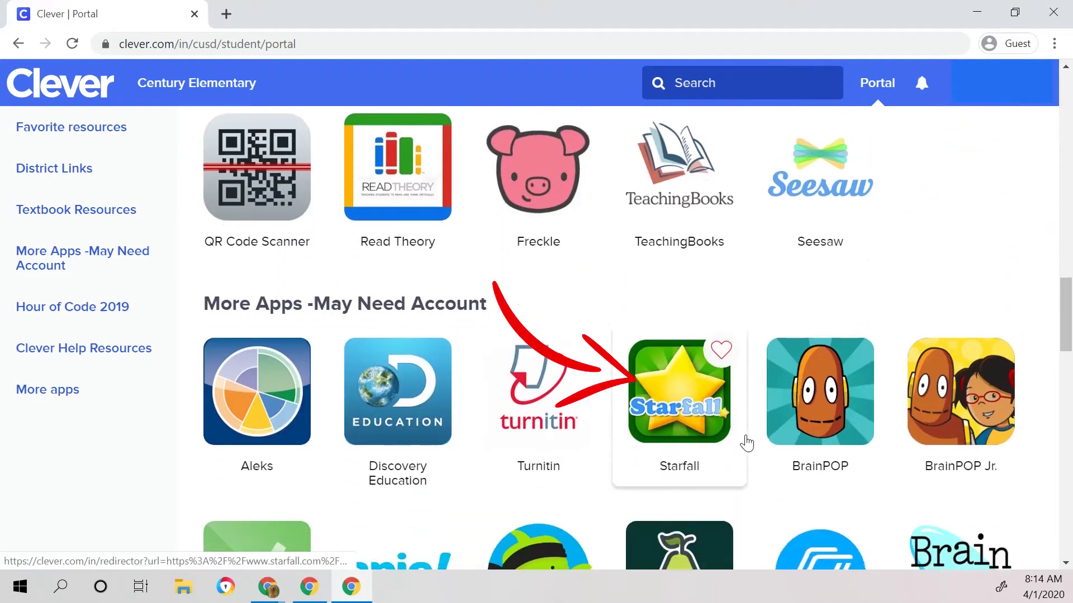
scroll(747, 443, "down", 5)
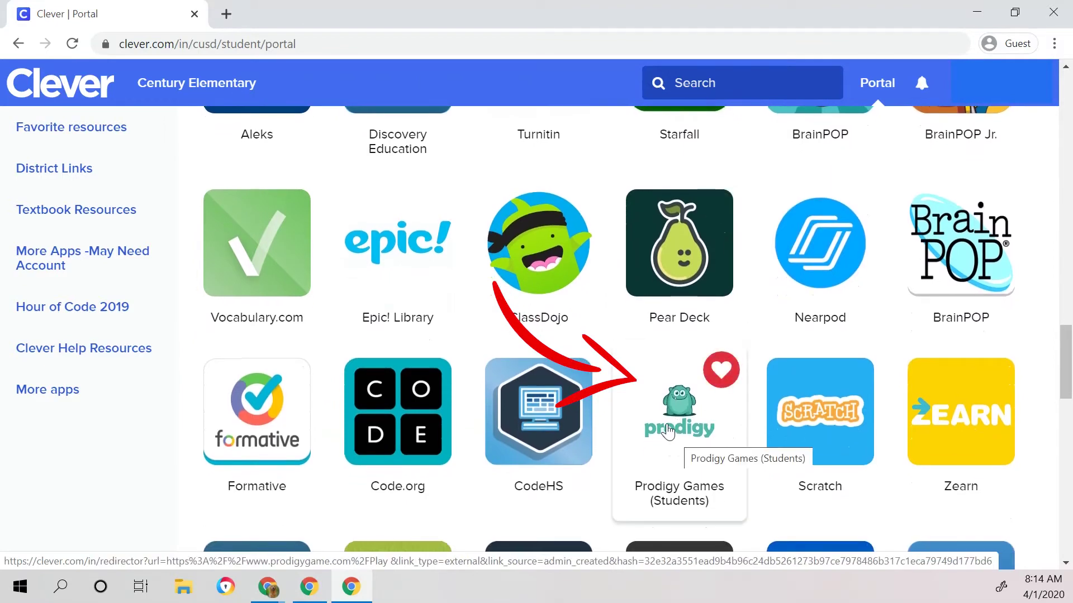
Step: Open Prodigy, begin Google sign-in with the student's email, then close it and return to Clever
left_click(669, 431)
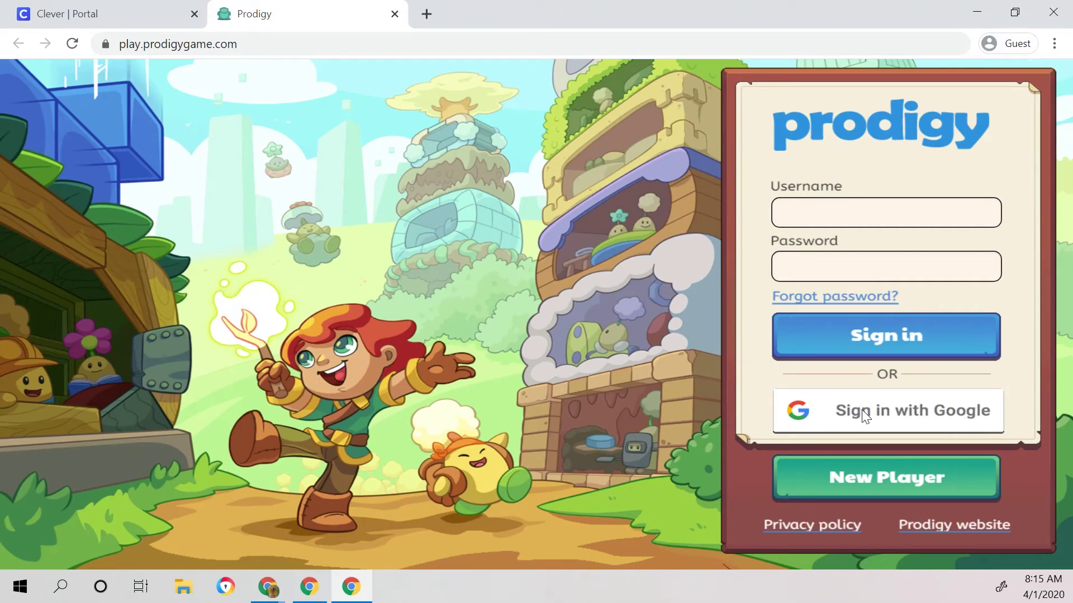
left_click(865, 416)
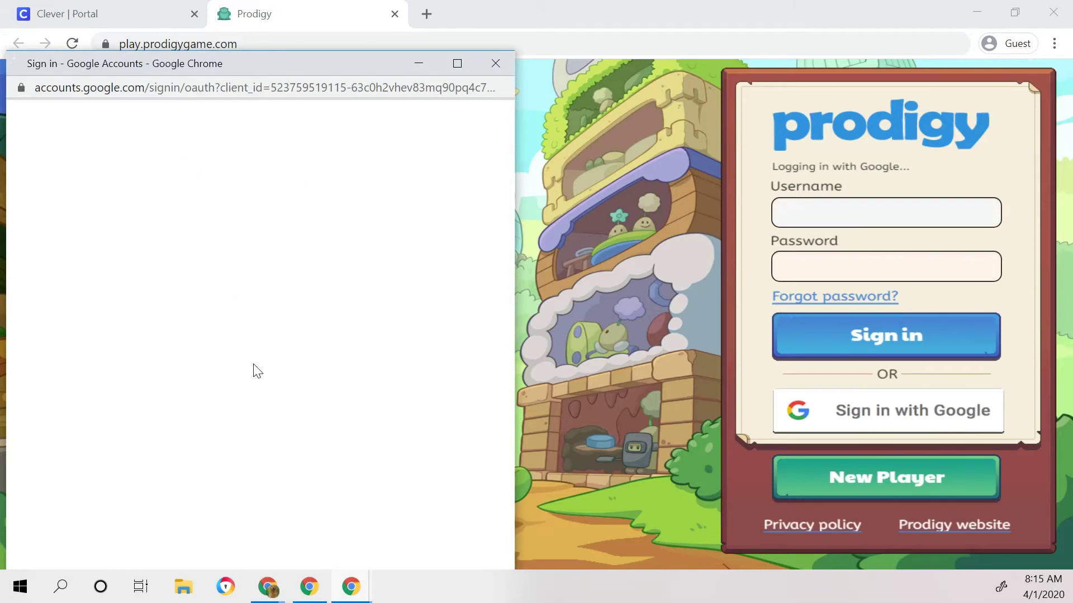
left_click(219, 314)
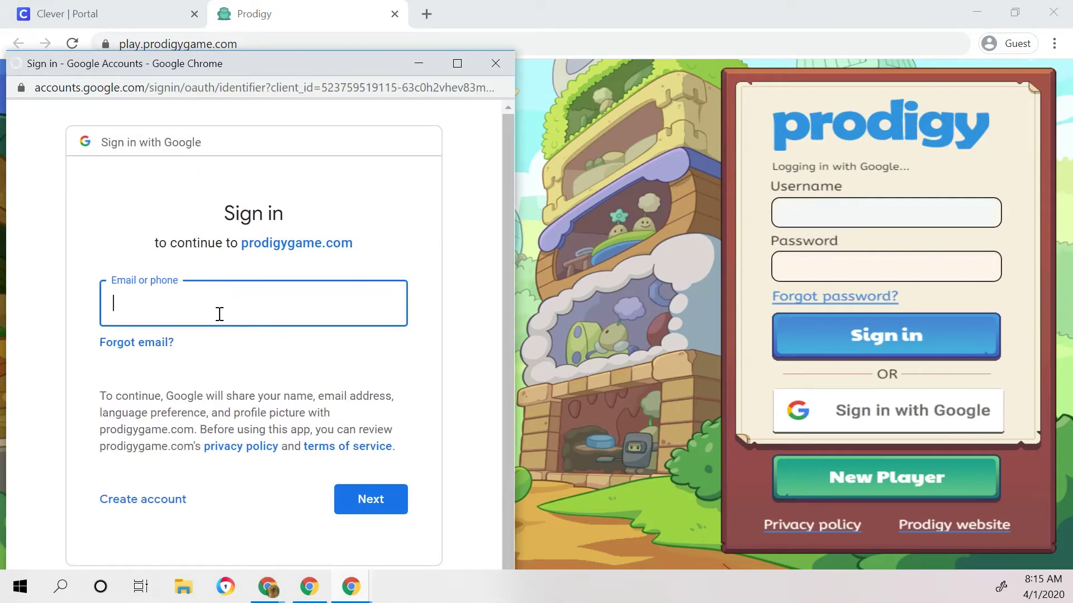
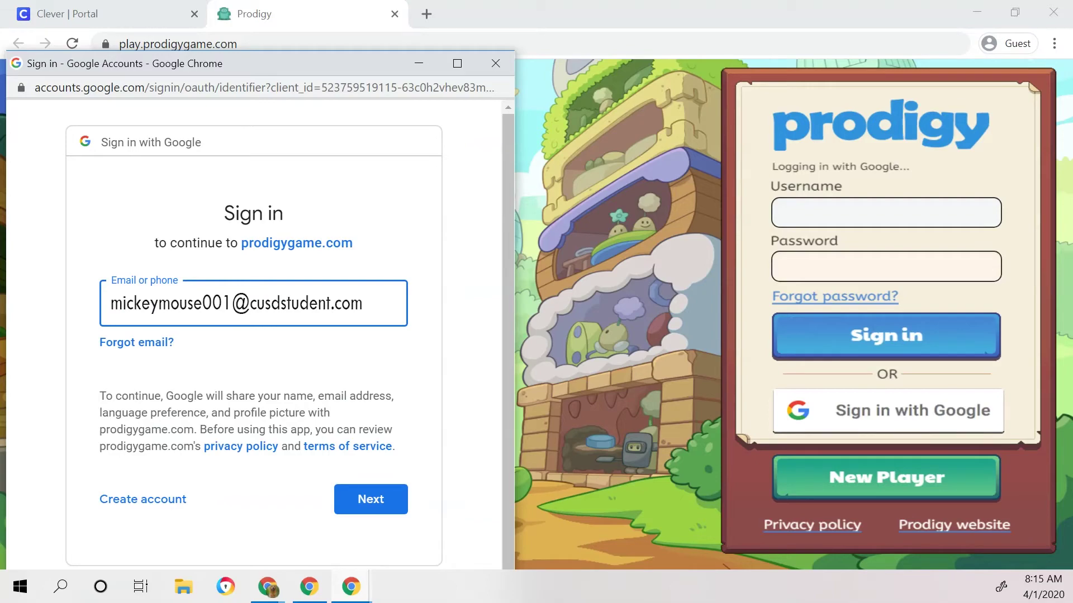
left_click(497, 63)
left_click(144, 18)
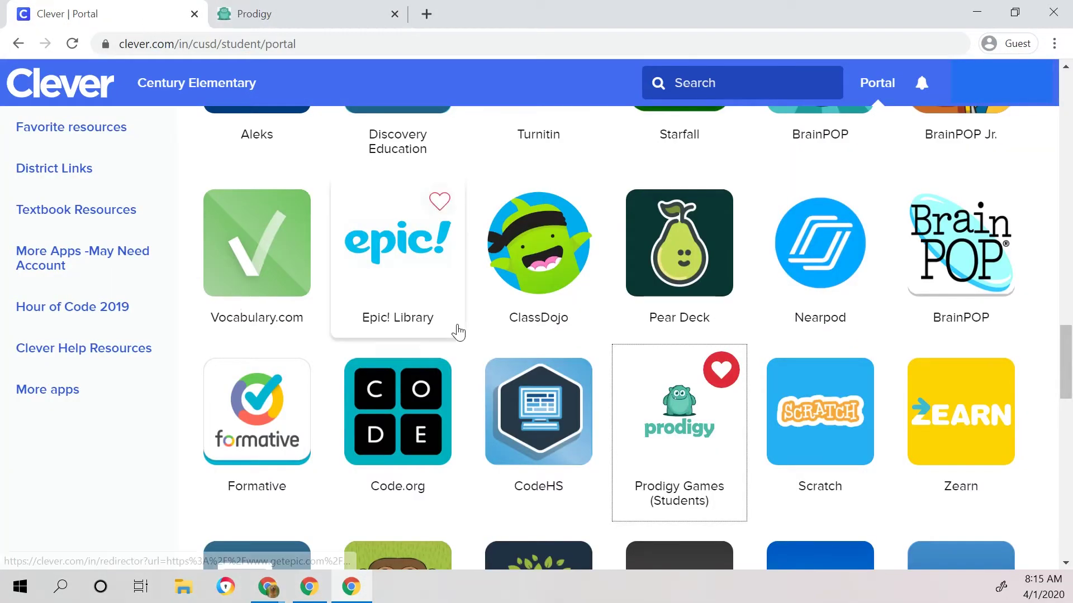
Step: Open Google Drive from the District Links, then go back to the Prodigy tab
scroll(456, 331, "up", 10)
scroll(458, 333, "down", 2)
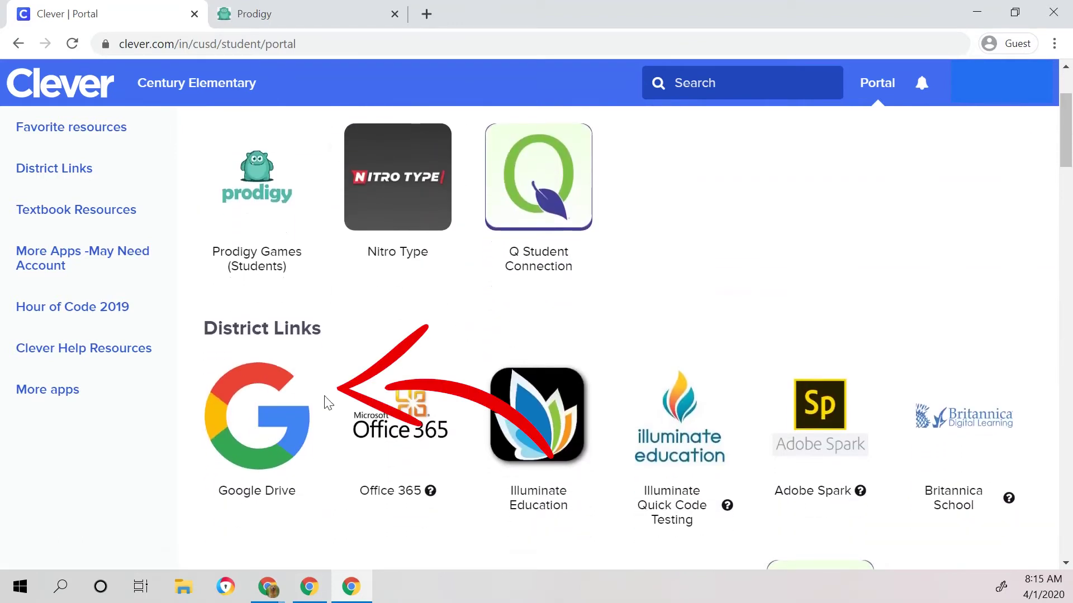
left_click(288, 426)
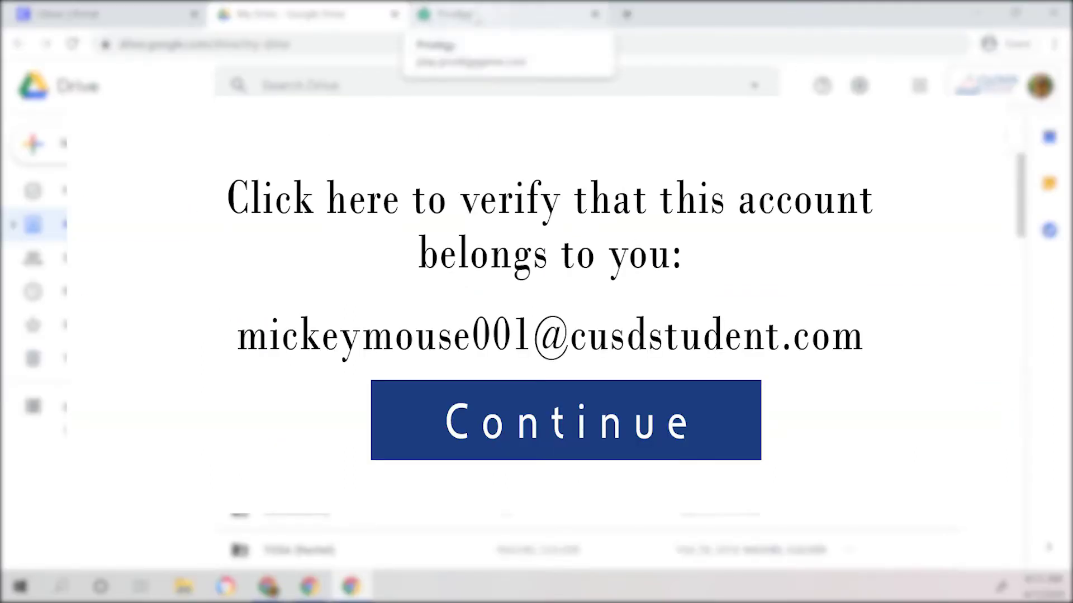
right_click(478, 21)
left_click(475, 18)
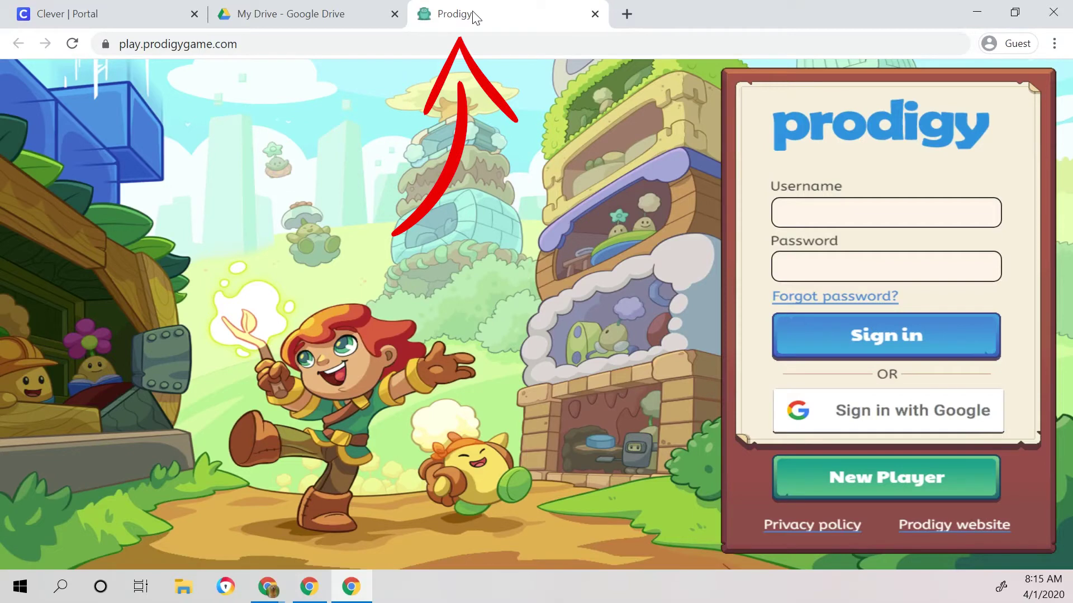
Step: Sign into Prodigy with the student's Google account, then return to the Clever portal tab
left_click(904, 416)
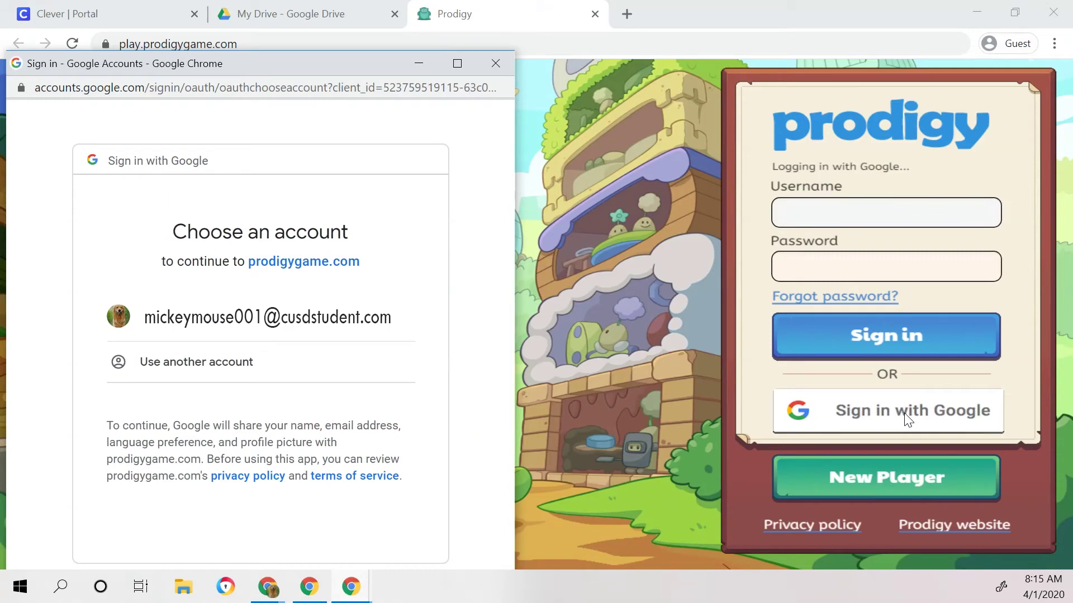
left_click(339, 326)
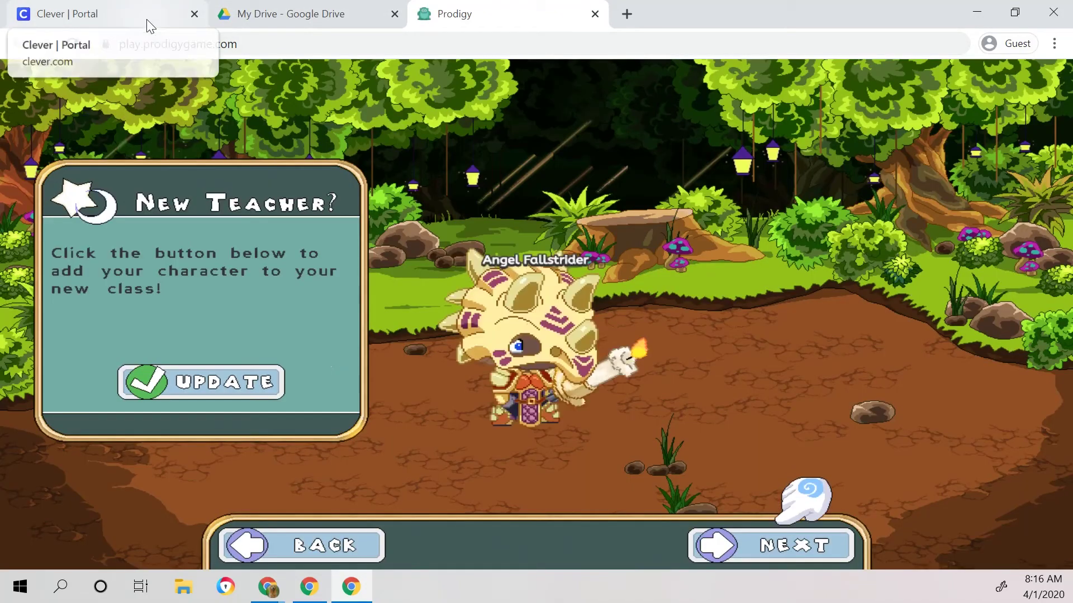
right_click(146, 19)
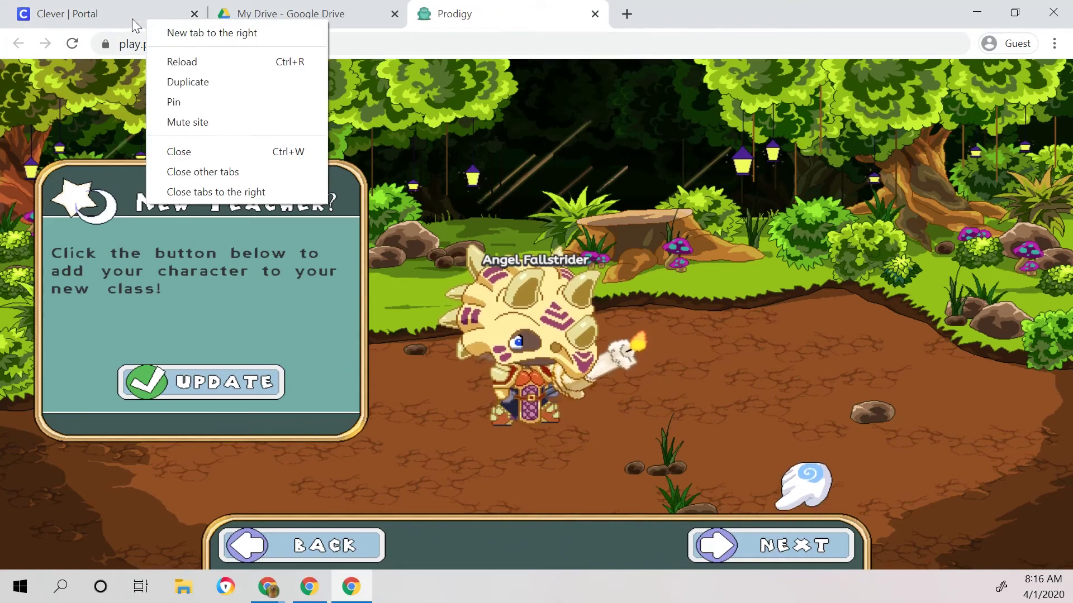
left_click(130, 17)
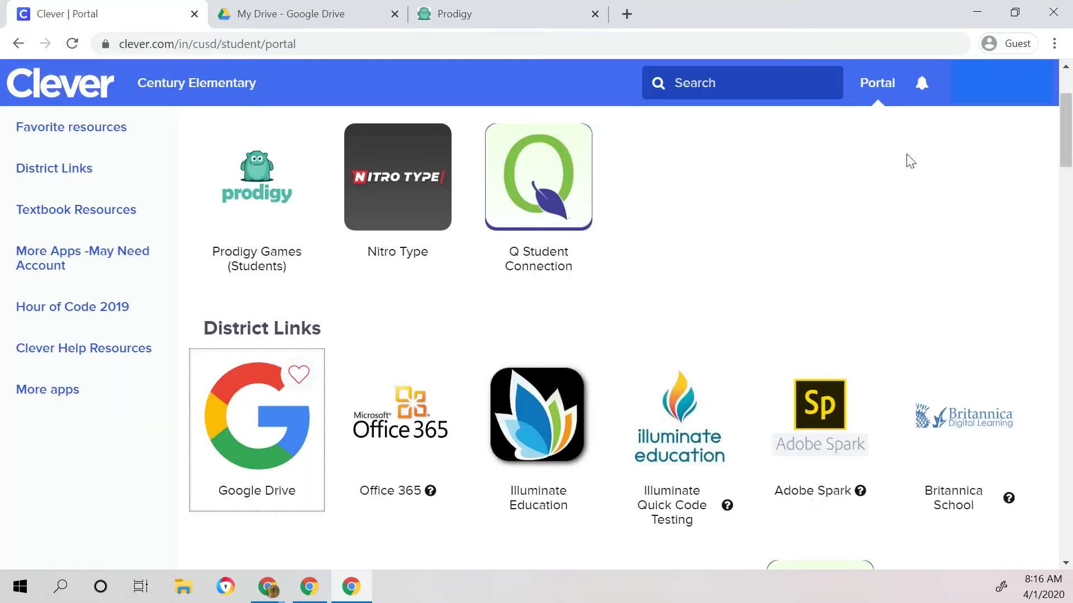
scroll(862, 268, "down", 8)
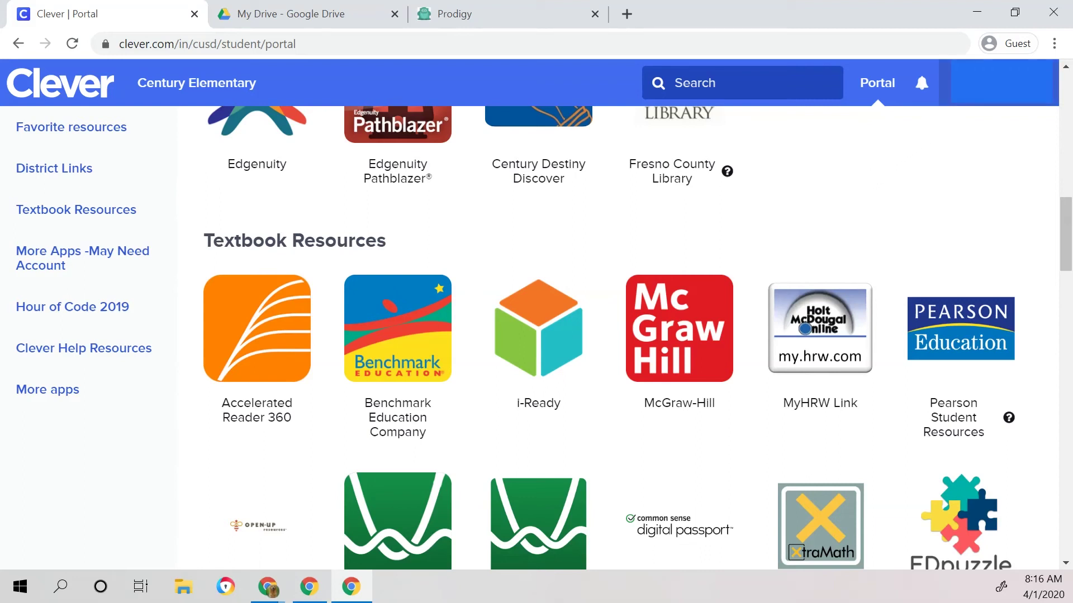
Step: Start adding a Chrome profile, cancel the Add person window, and reopen the profile list
left_click(1016, 46)
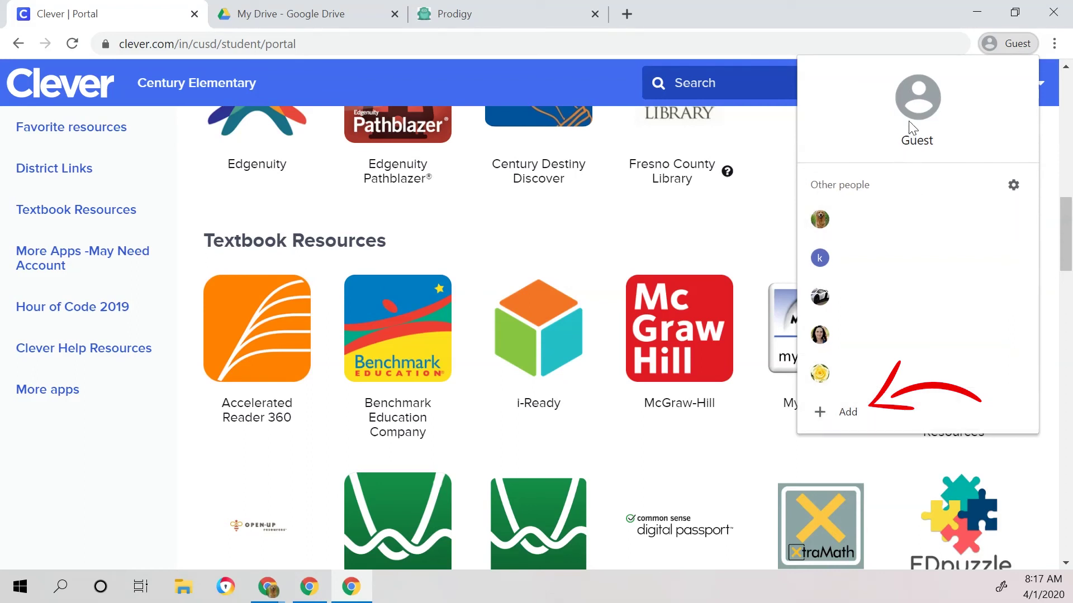
left_click(892, 415)
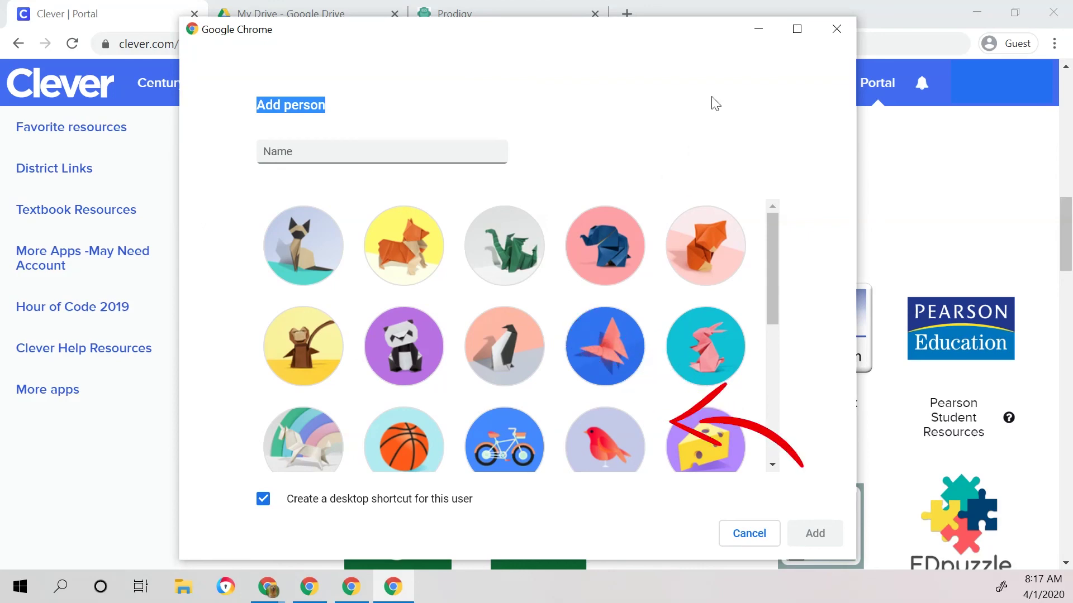
left_click(834, 29)
left_click(1014, 41)
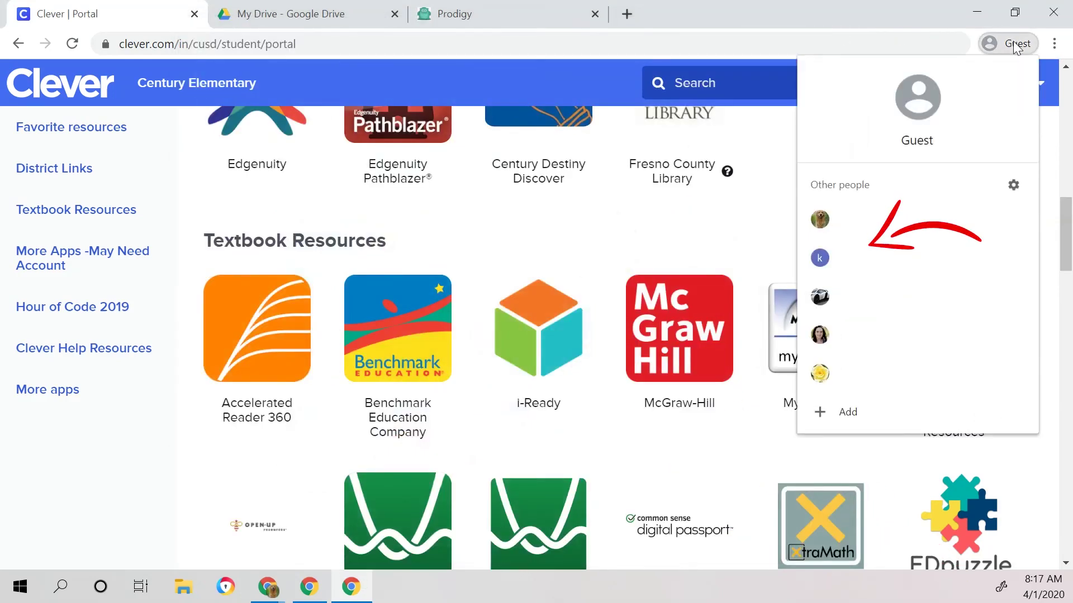